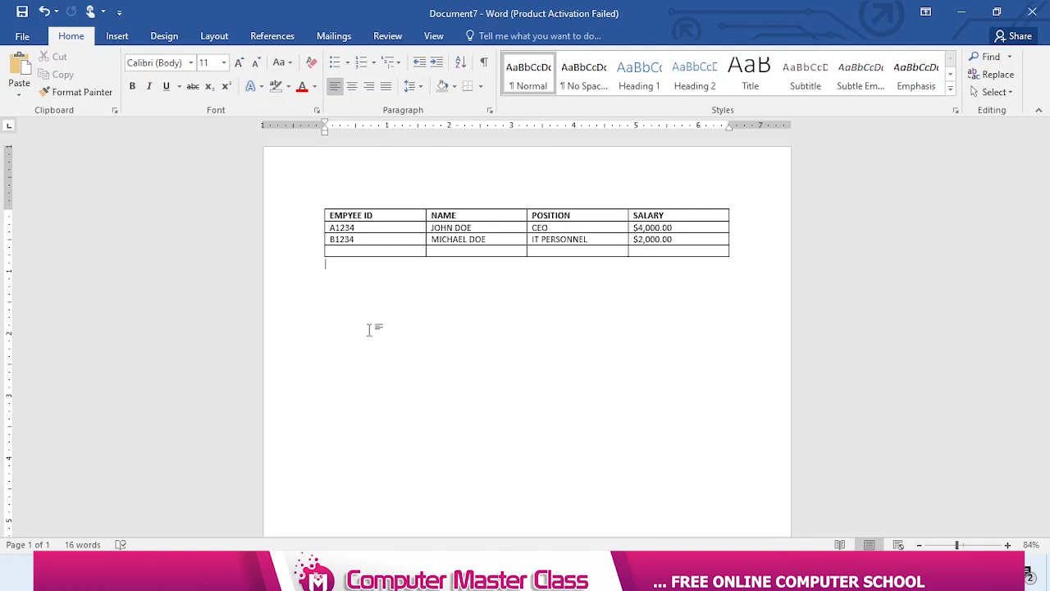
Select the employee table's header row and bring up the table layout tools
left_click(309, 218)
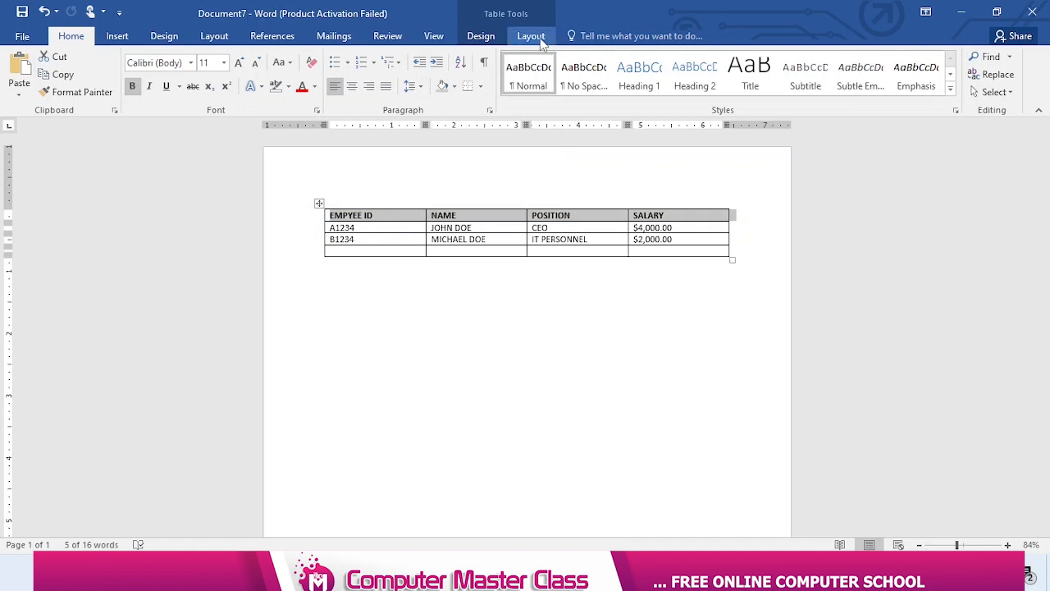
left_click(541, 44)
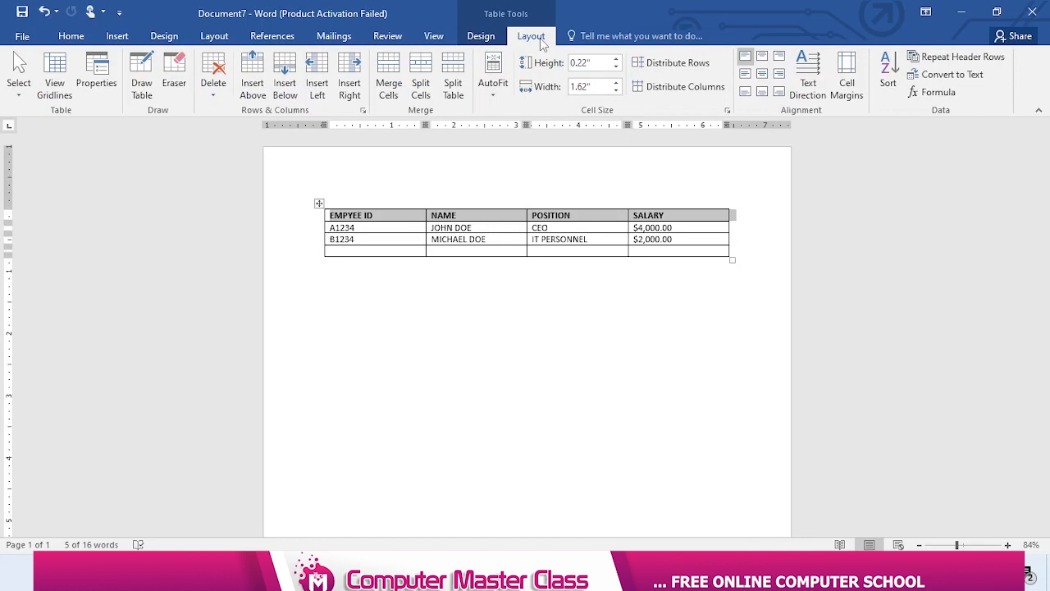
left_click(471, 225)
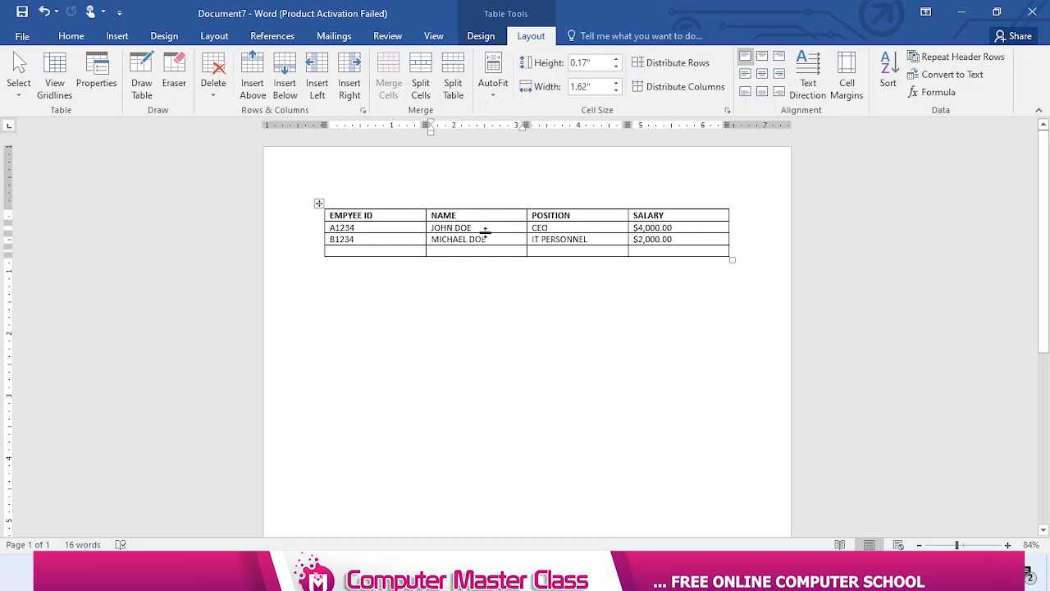
left_click(485, 230)
type("MICH")
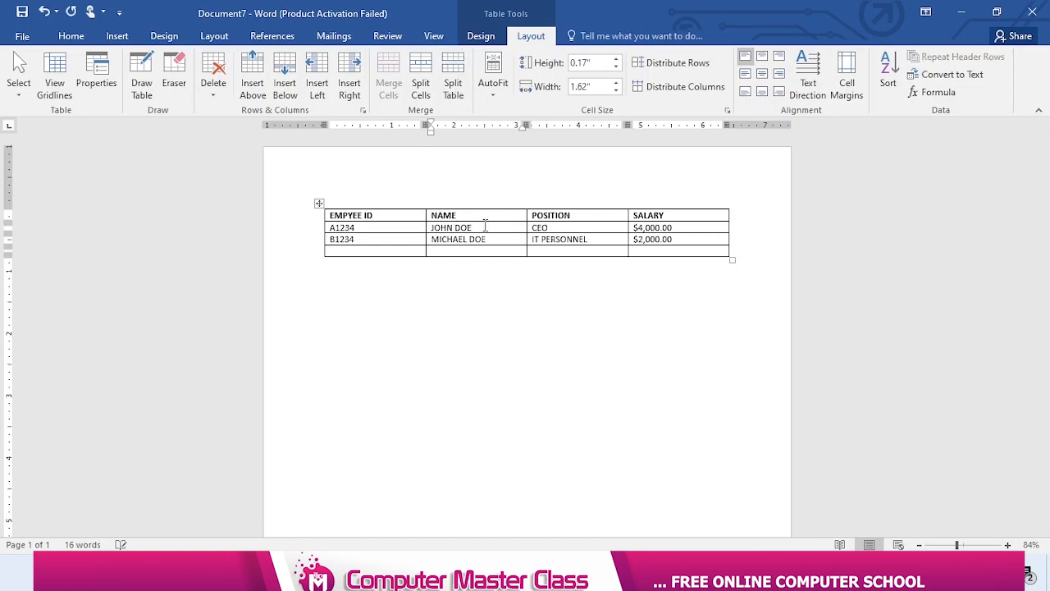
key("BackSpace")
key("BackSpace")
key("BackSpace")
key("BackSpace")
key("BackSpace")
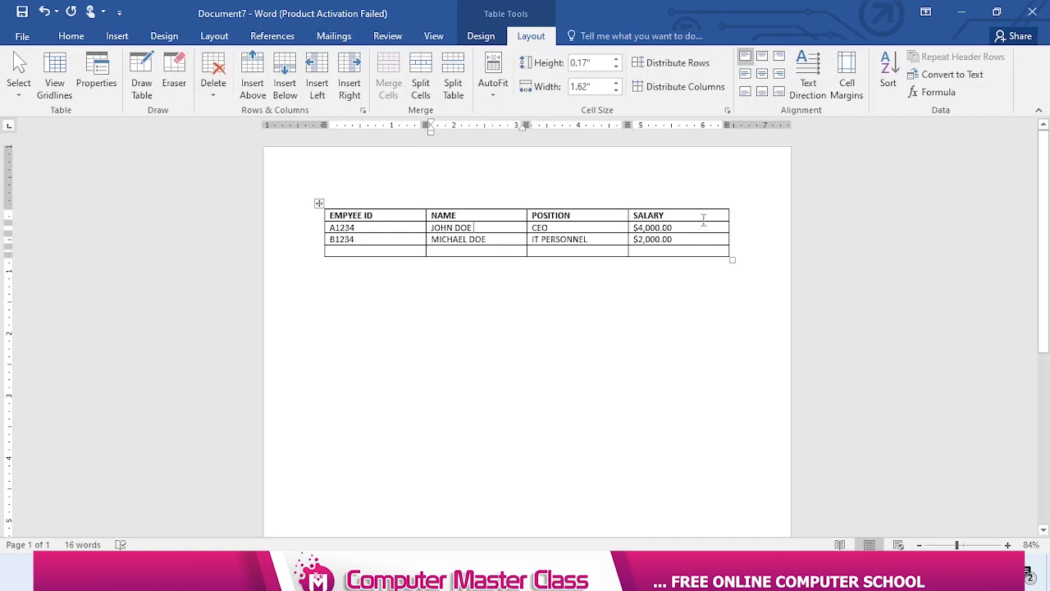
Insert a new column to the right of the SALARY column and give it the heading ACCOUNT DETAILS
left_click(693, 203)
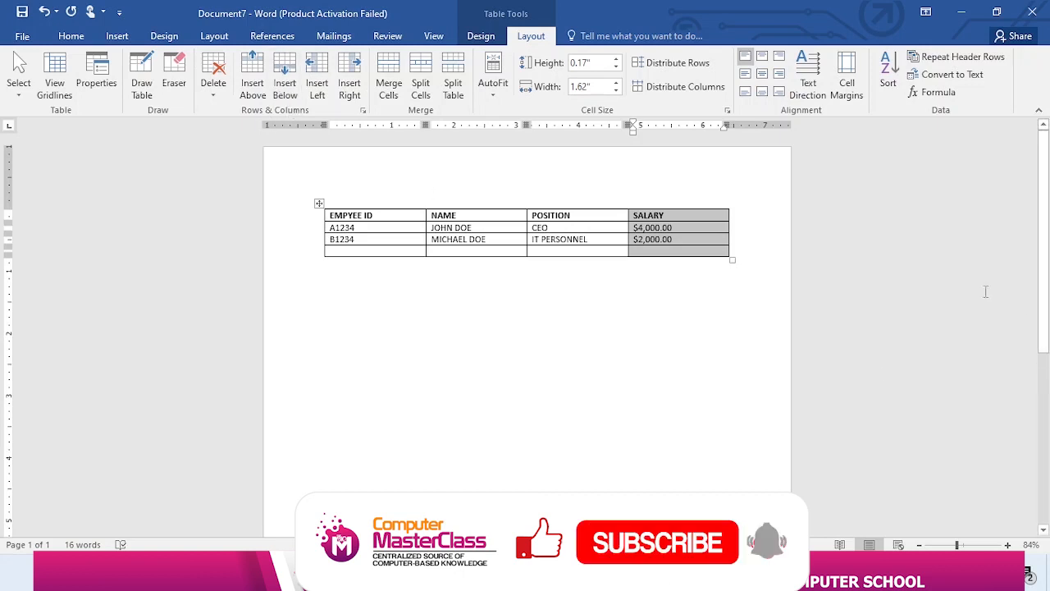
left_click(720, 228)
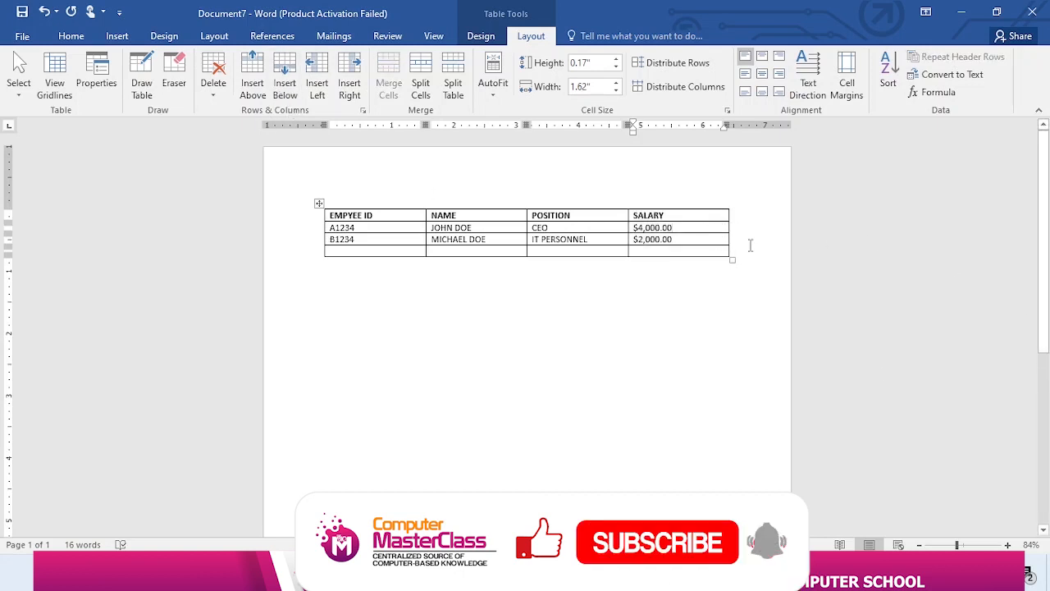
left_click(350, 89)
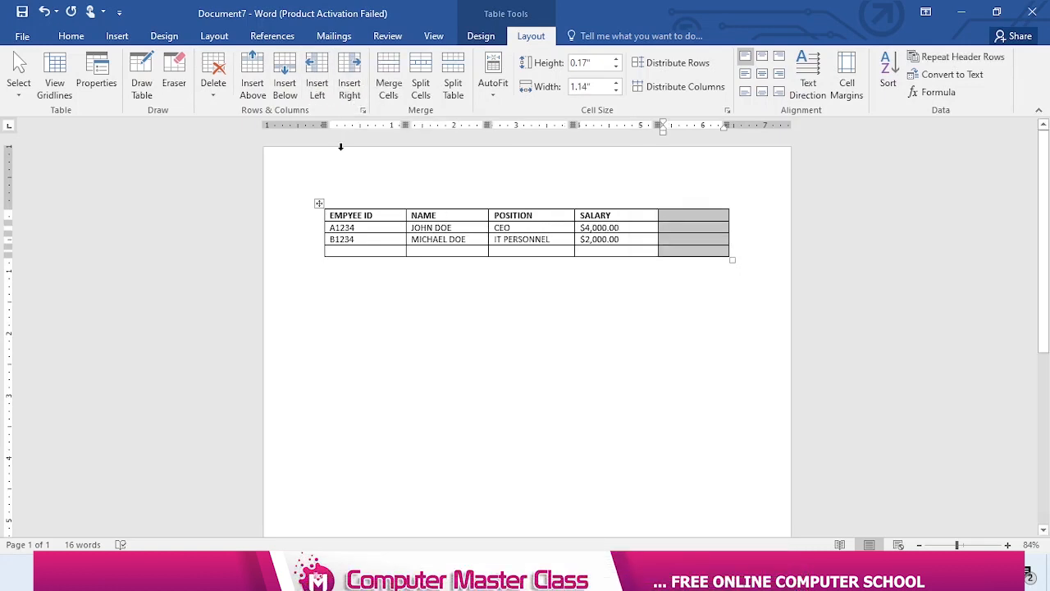
left_click(696, 215)
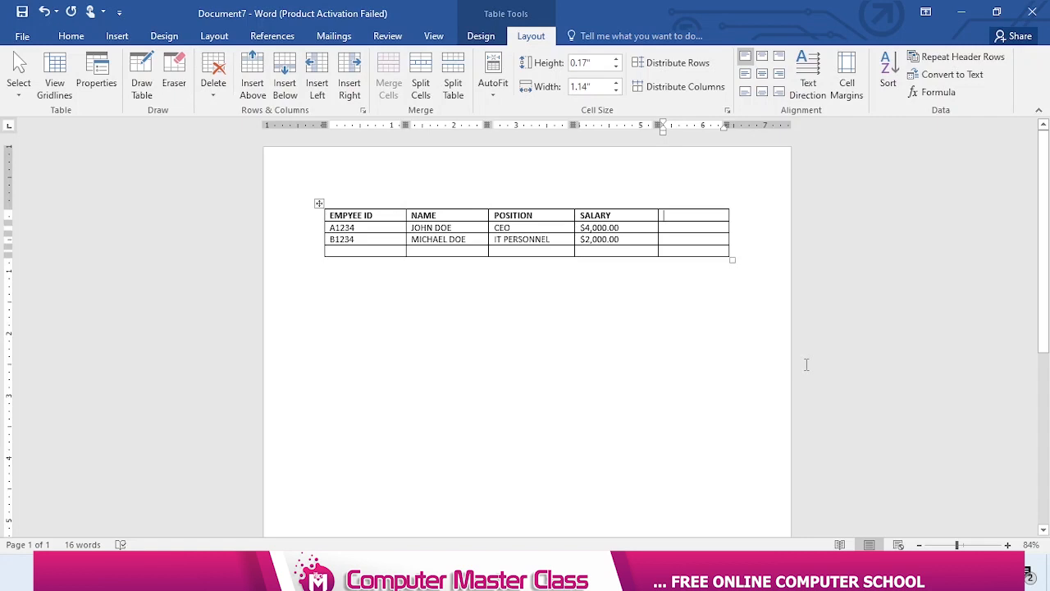
type("ACCOUNT DETA")
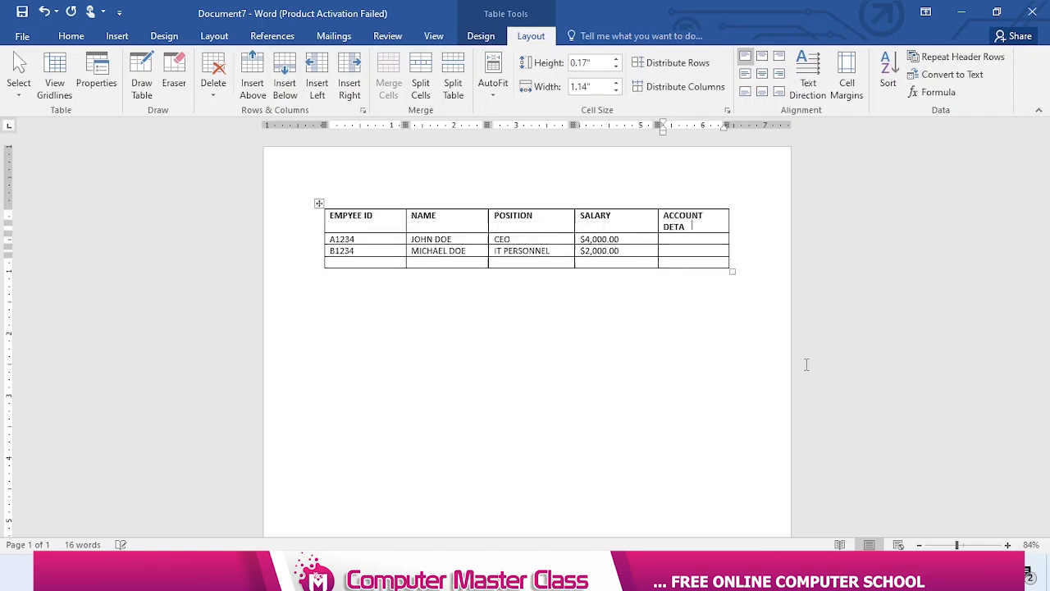
type("ILS")
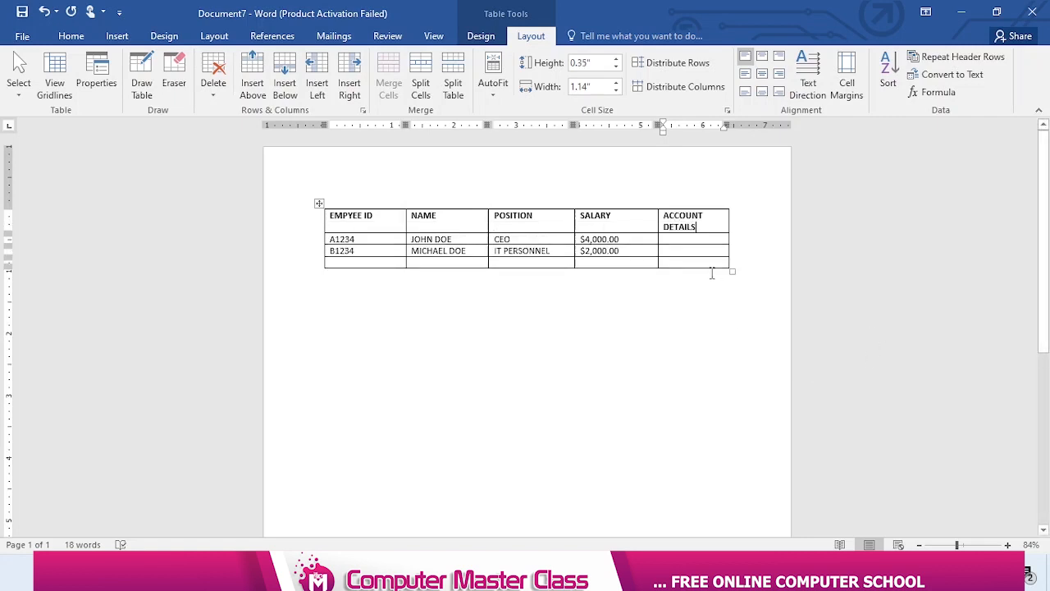
Enter the employee's account number in the CEO row of the ACCOUNT DETAILS column
left_click(689, 239)
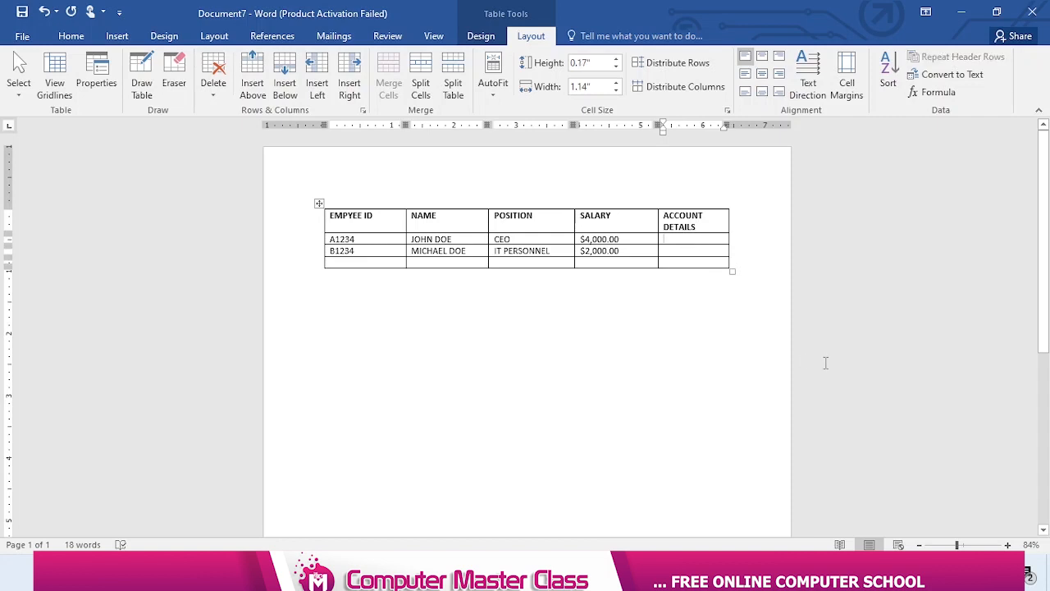
type("12345")
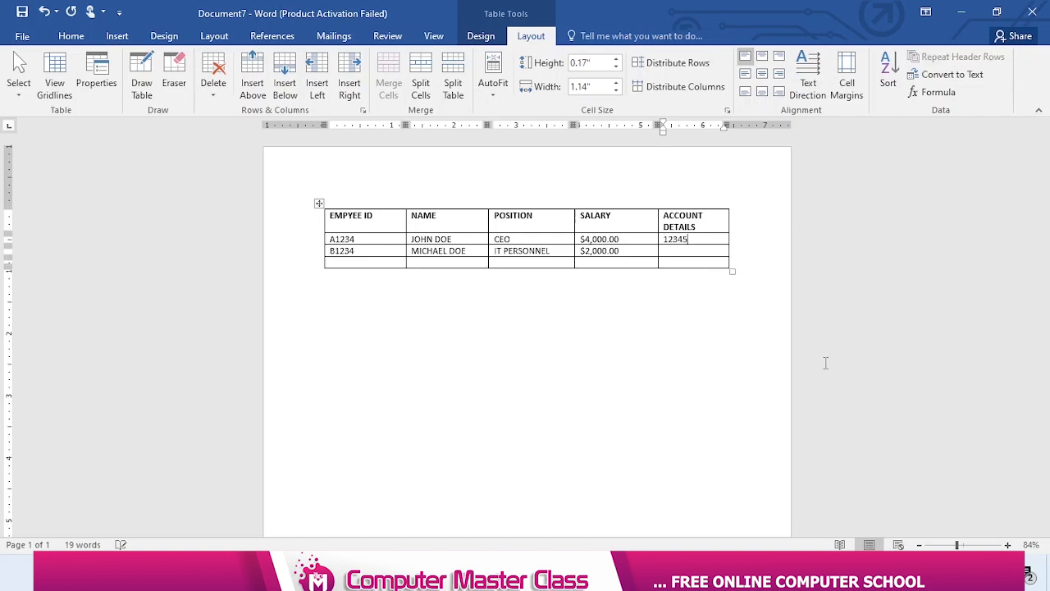
type("6667777")
key("ctrl+End")
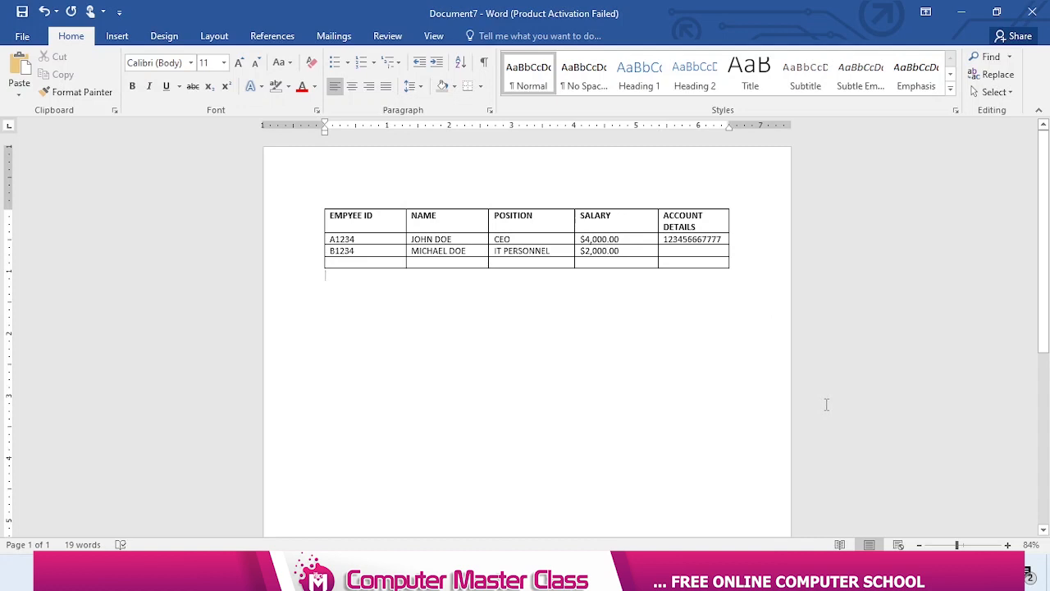
Try a width of 1.5" for the ACCOUNT DETAILS column and reduce it again to about 1.08"
left_click(682, 226)
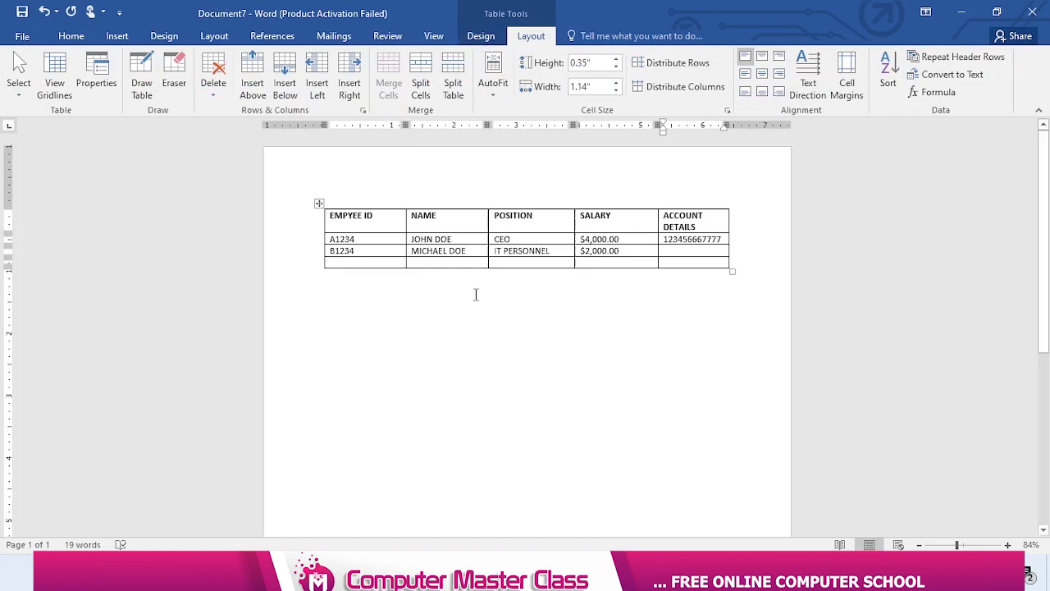
left_click(616, 83)
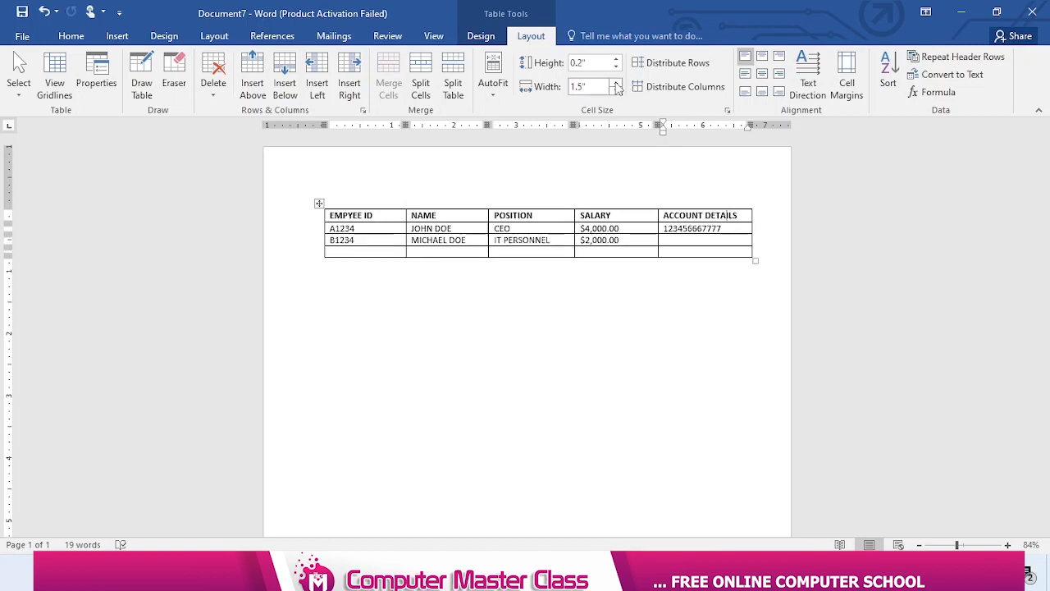
left_click(616, 92)
left_click(617, 91)
left_click(616, 91)
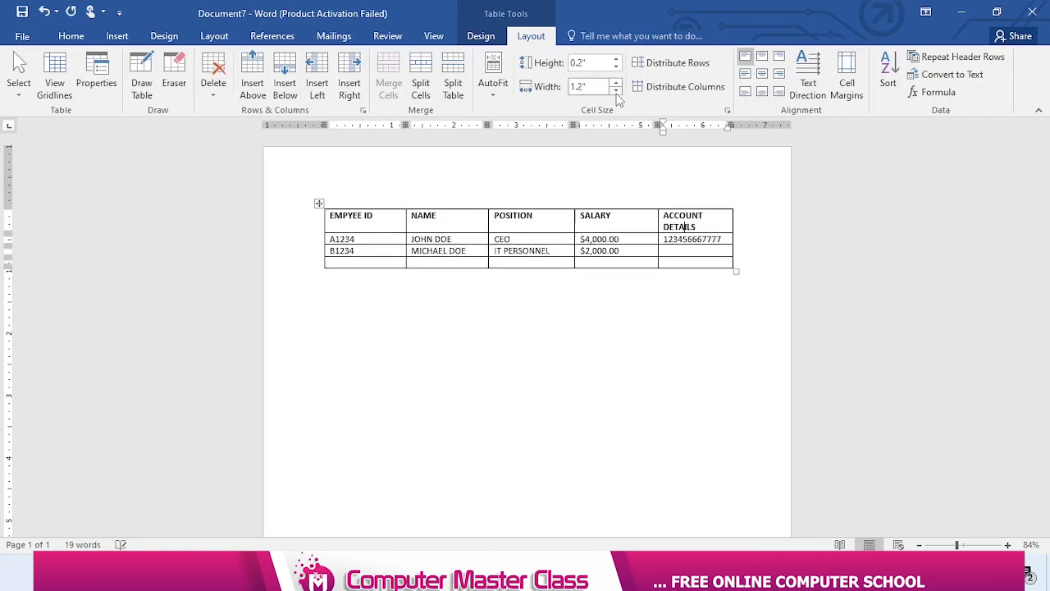
left_click(617, 91)
left_click(616, 91)
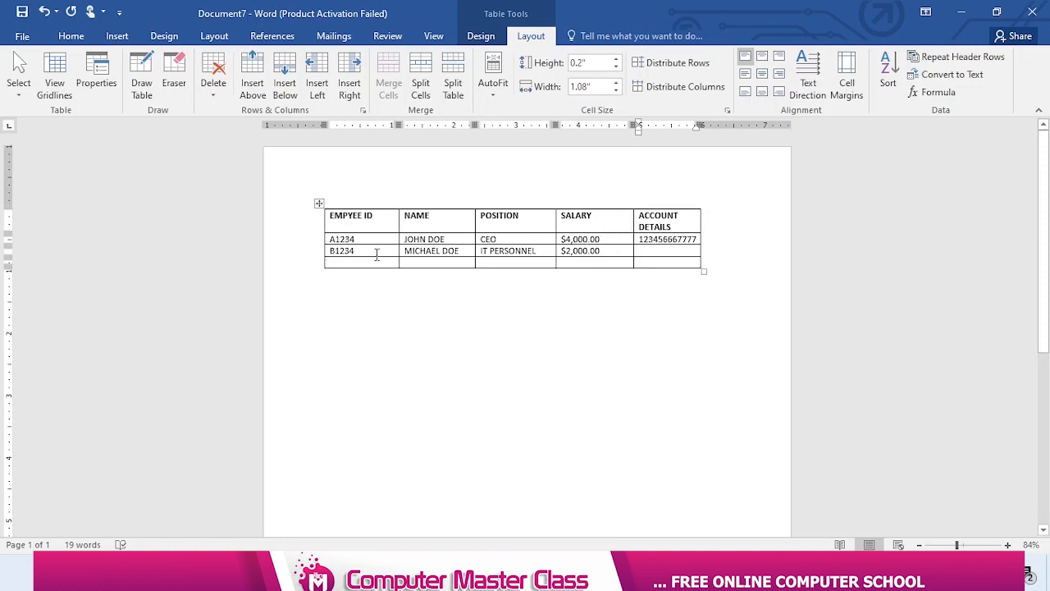
Select all rows of the table and AutoFit the columns to their contents
left_click(300, 226)
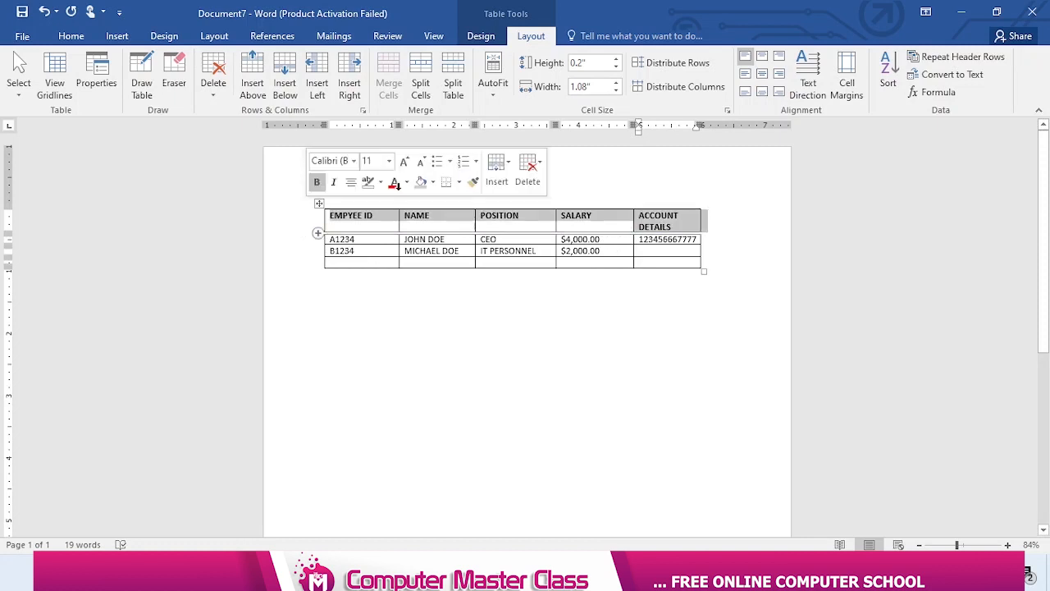
left_click(492, 97)
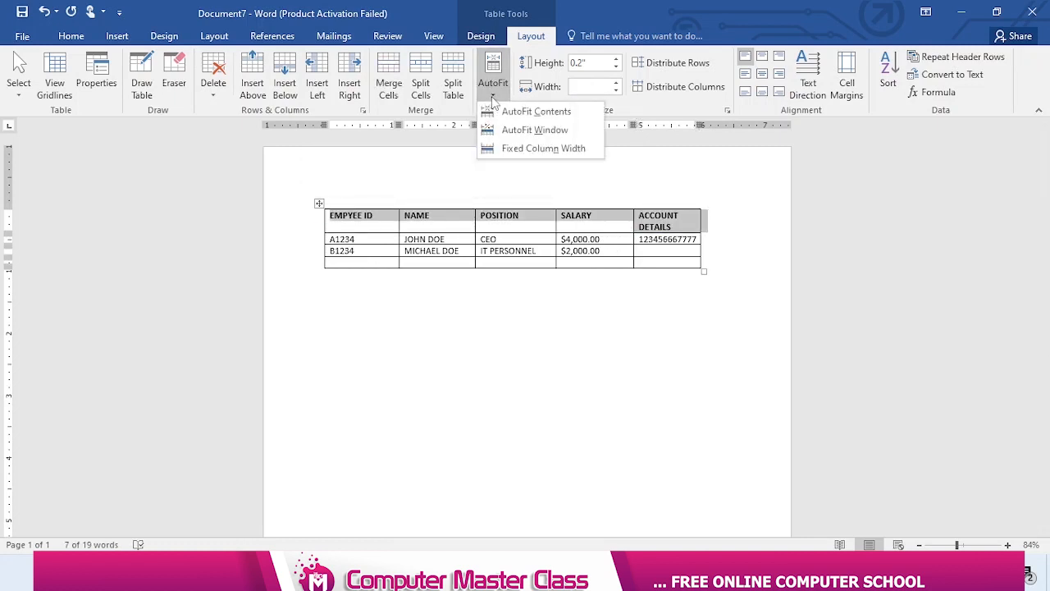
left_click(296, 223)
left_click_drag(300, 232, 308, 267)
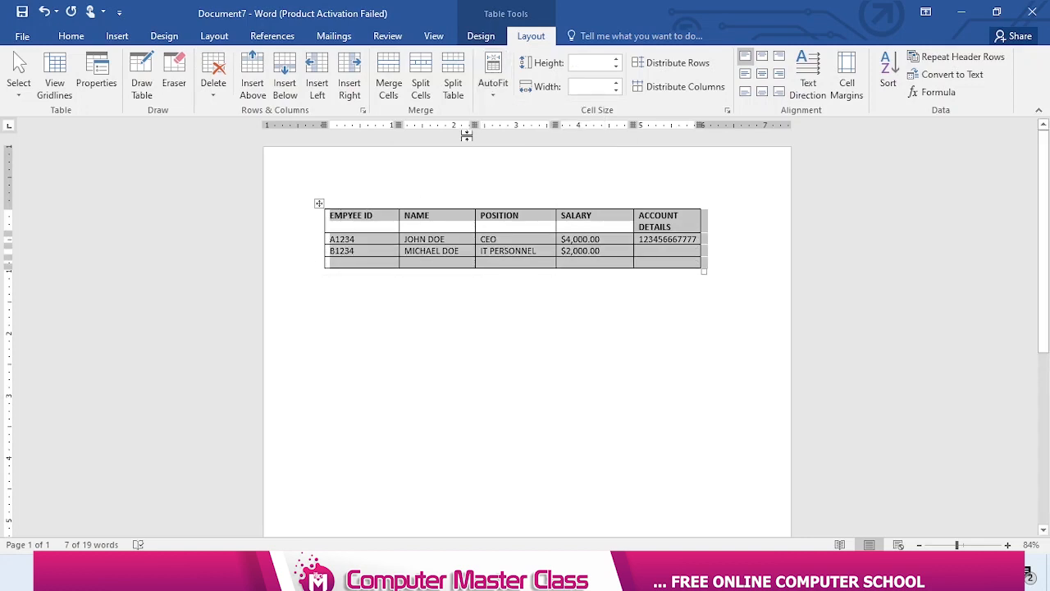
left_click(492, 92)
left_click(516, 110)
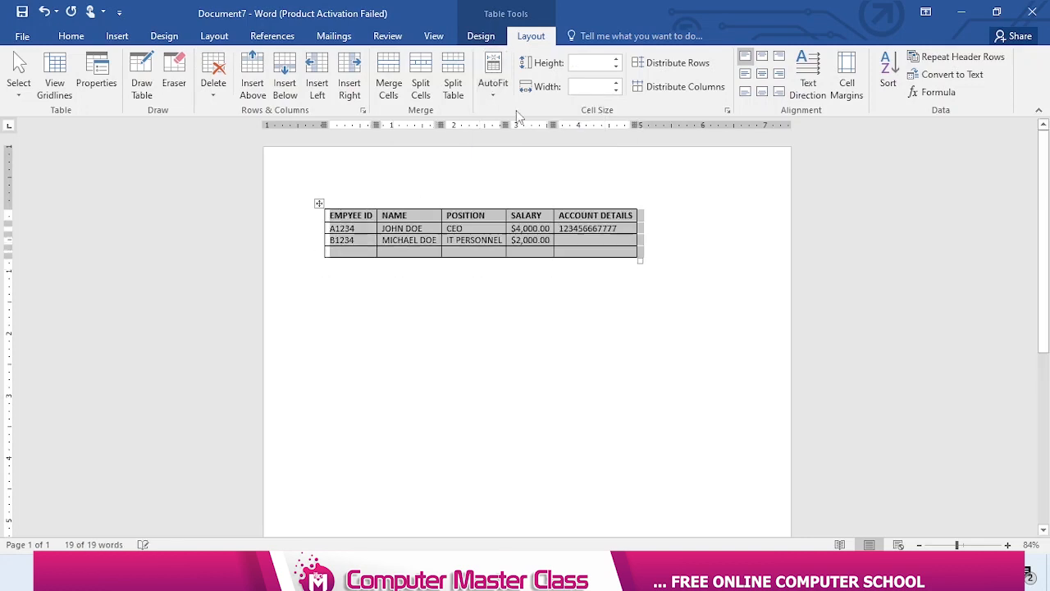
left_click(560, 331)
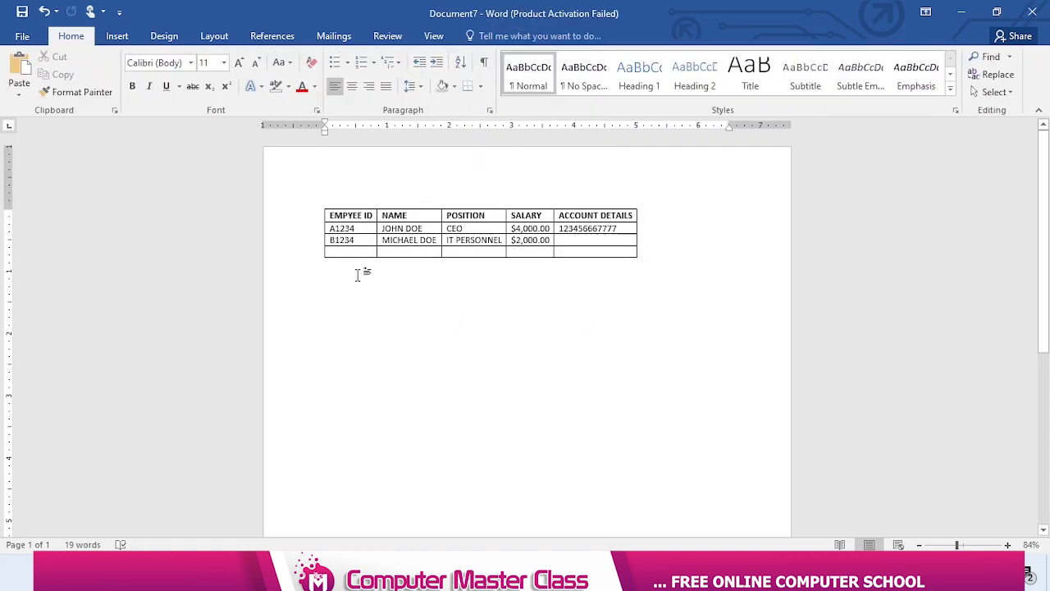
Undo the fit to contents and AutoFit the whole table to the window width
key("ctrl+z")
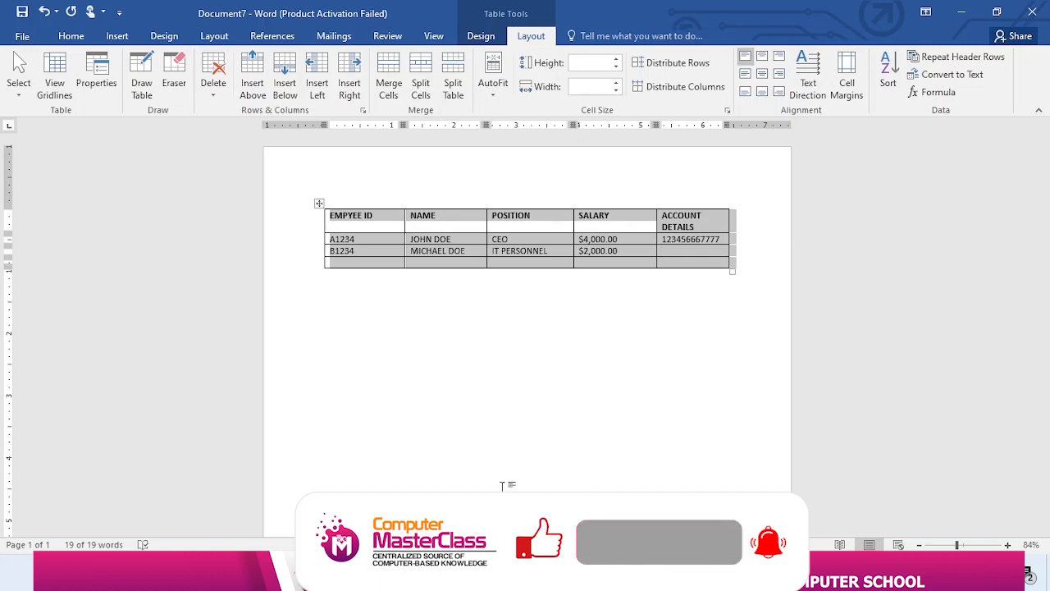
left_click(525, 465)
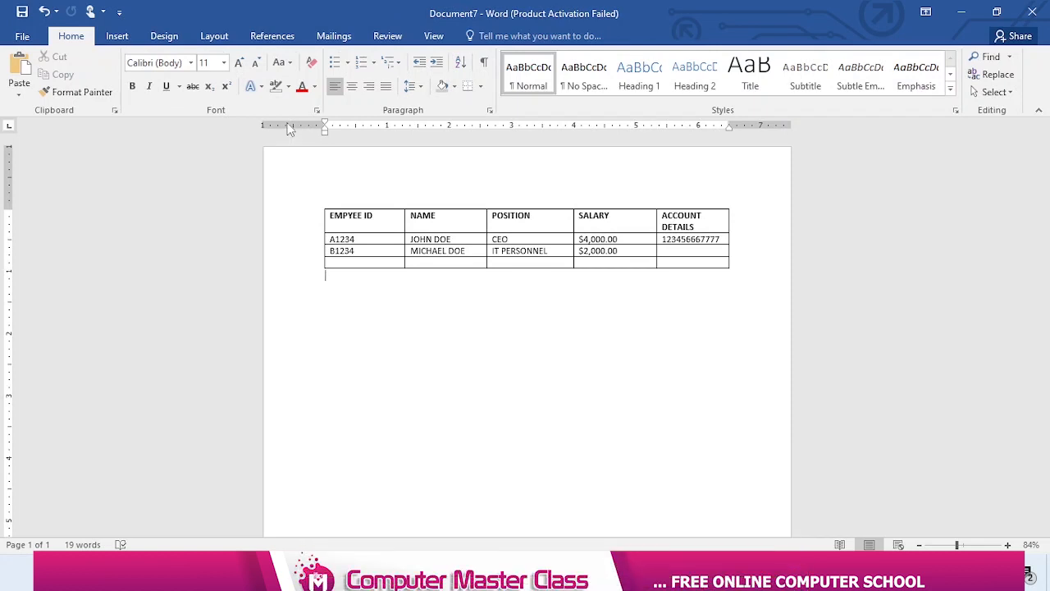
Change the page orientation of the whole document to Landscape
left_click_drag(1046, 185, 1047, 152)
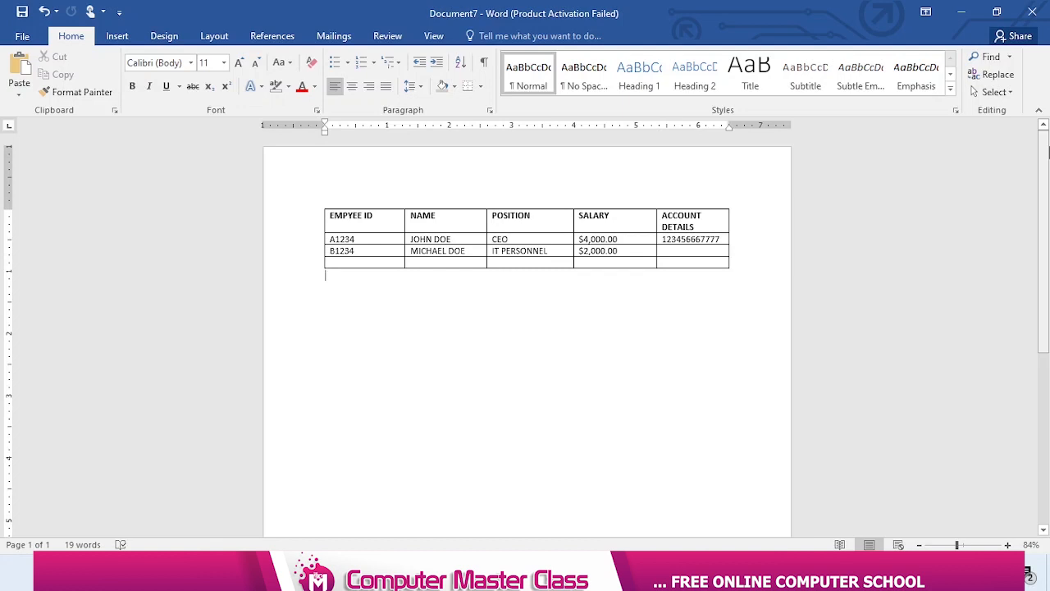
double_click(741, 130)
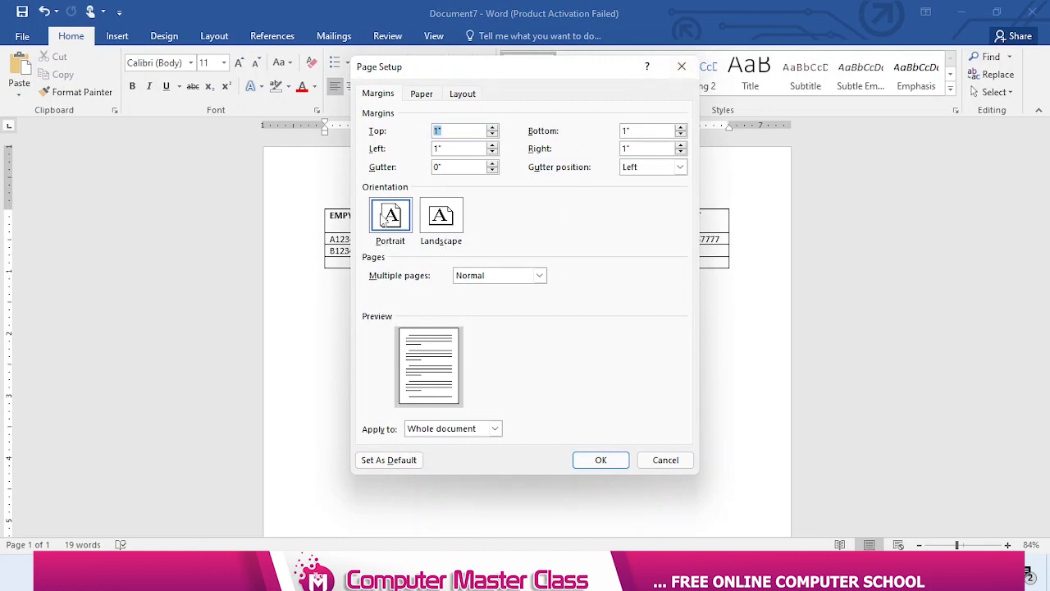
left_click(441, 220)
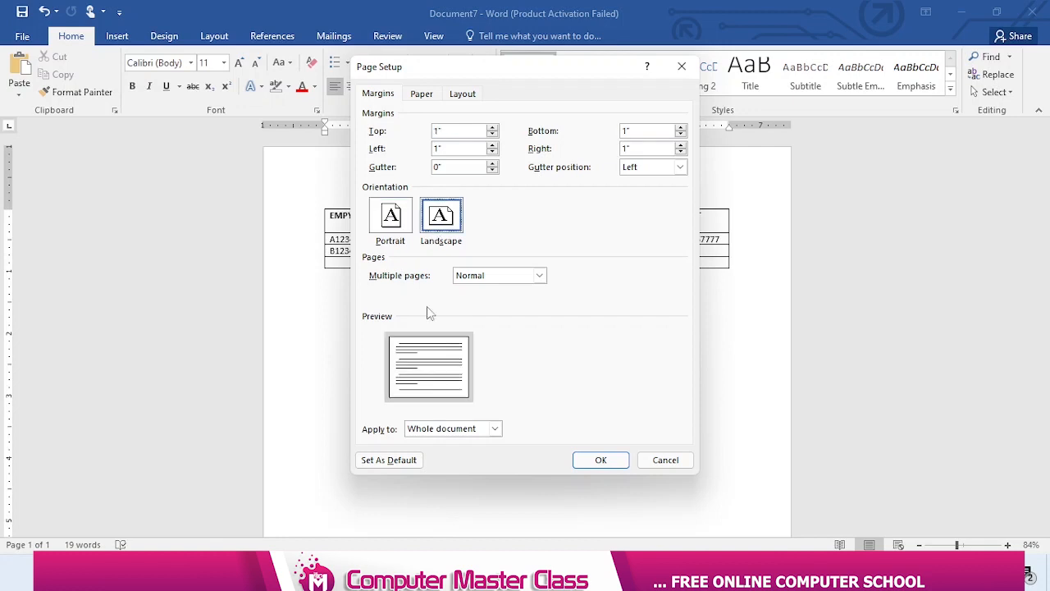
left_click(601, 460)
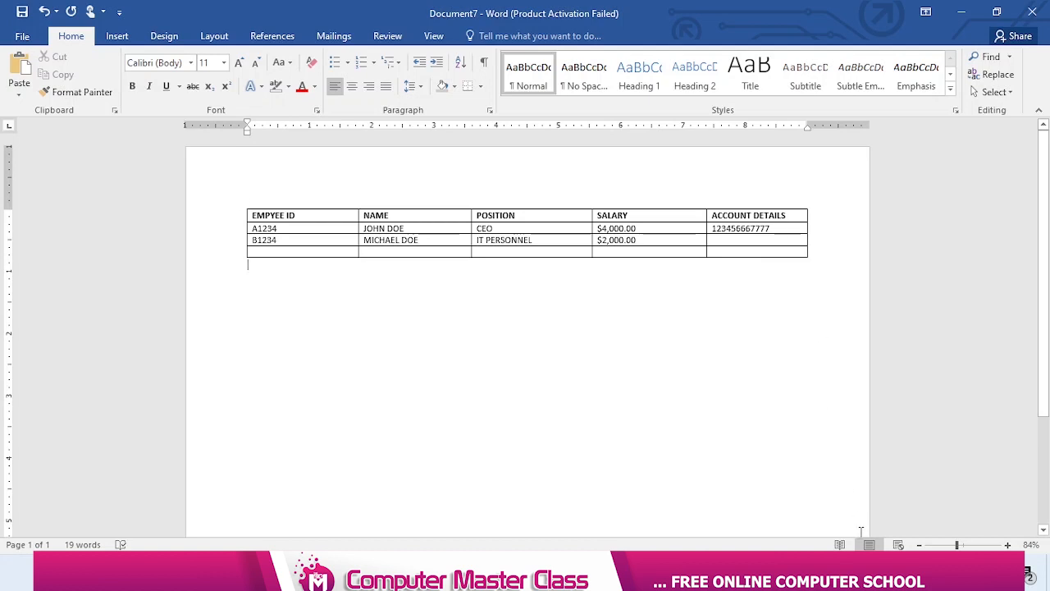
Insert a column between SALARY and ACCOUNT DETAILS and give it the heading SECTION
left_click(680, 202)
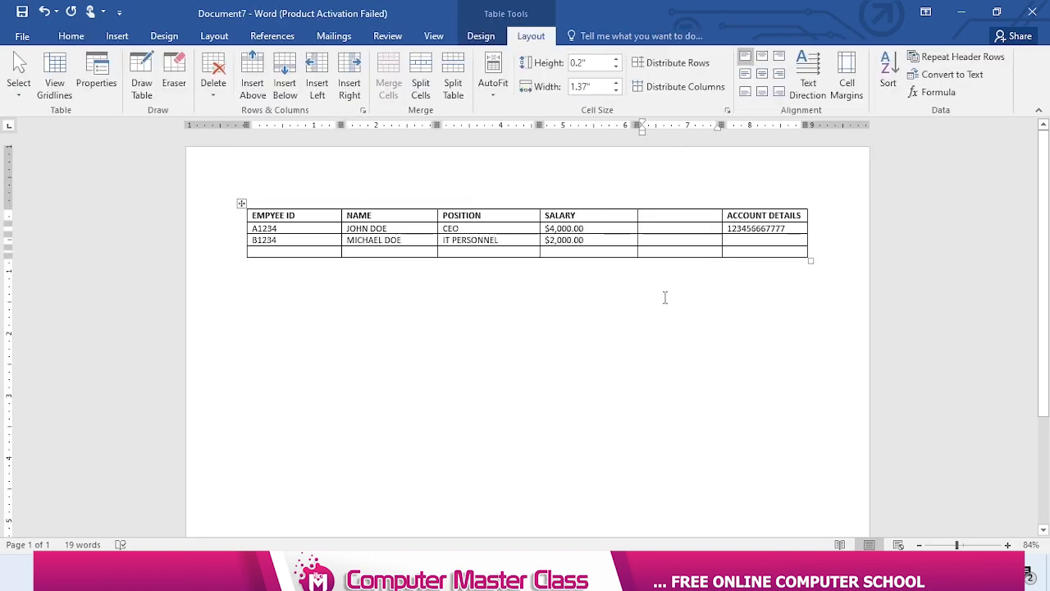
type("SE")
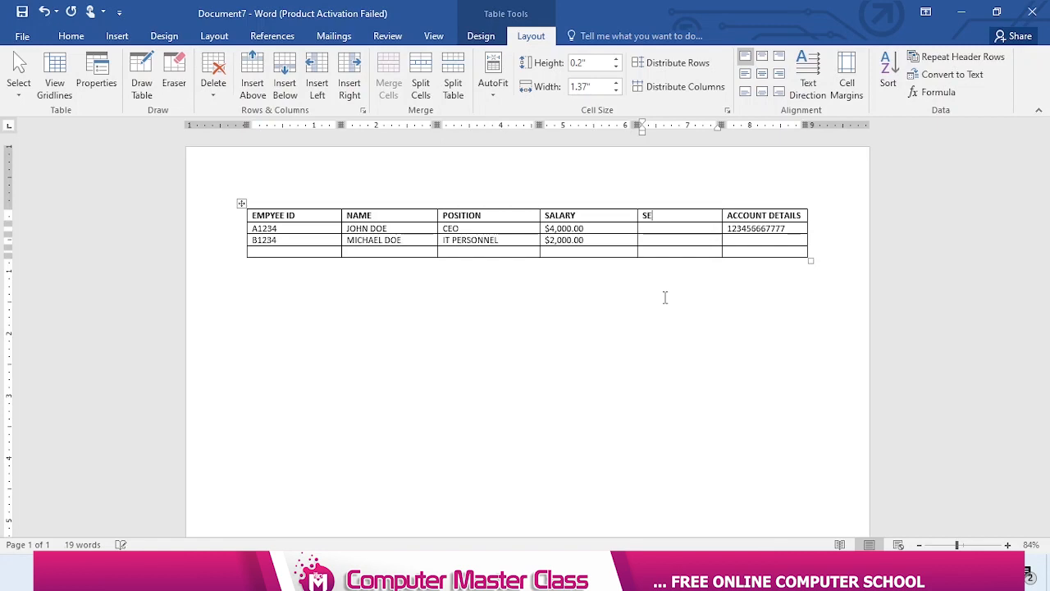
type("CTION")
Fill in the SECTION column with ADMIN for the CEO row and RECEPTION for the IT PERSONNEL row
left_click(669, 229)
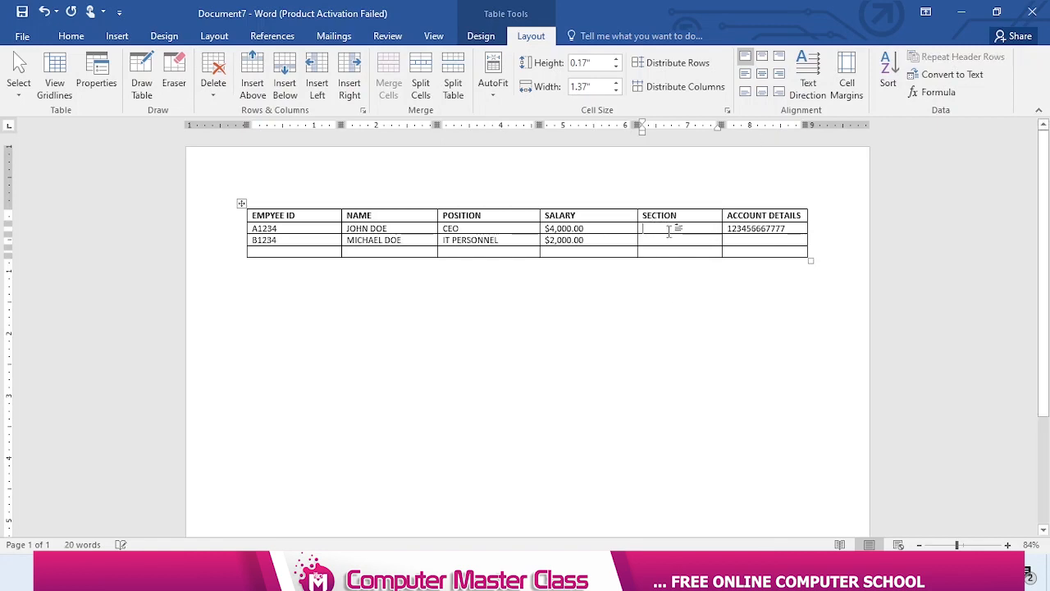
type("ADMIN")
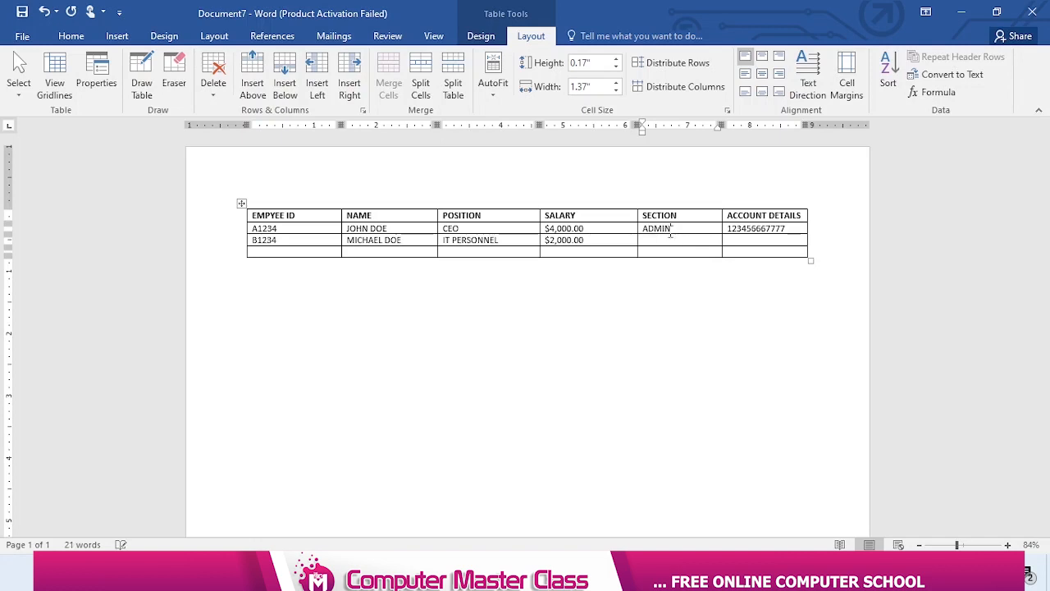
left_click(653, 240)
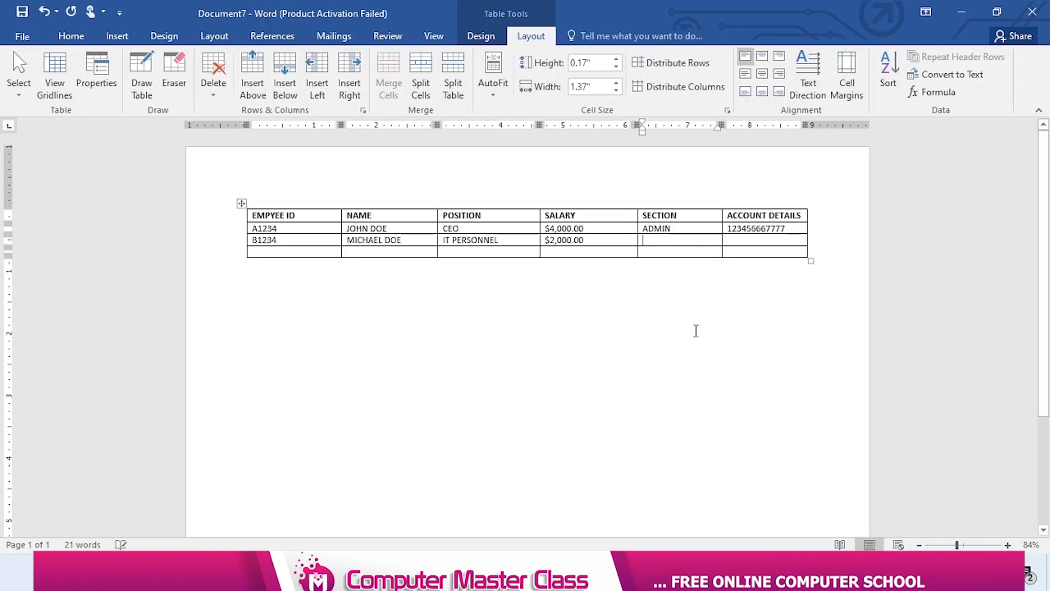
type("REC")
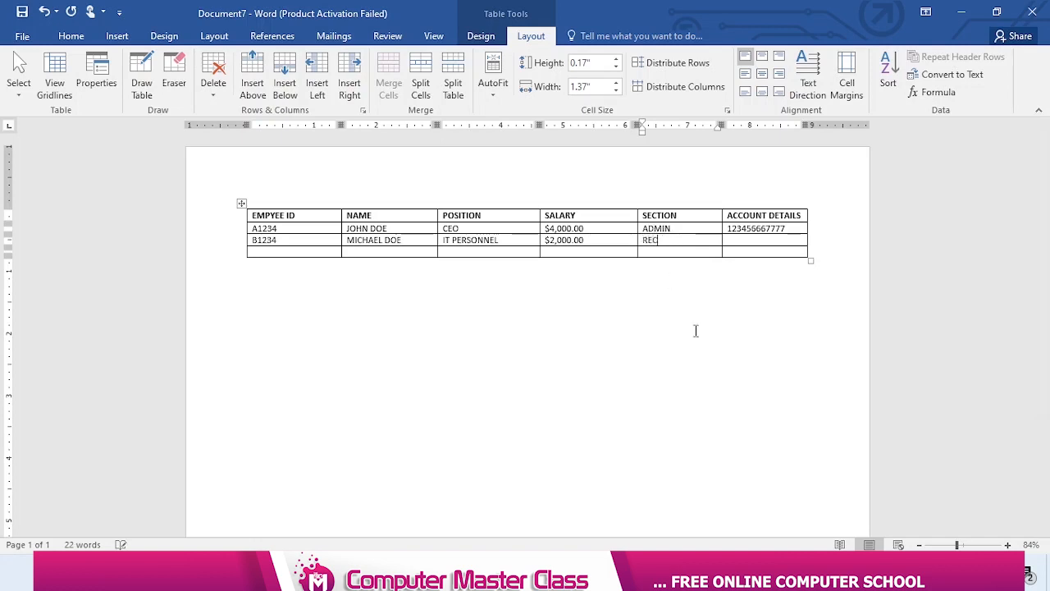
type("EPTION")
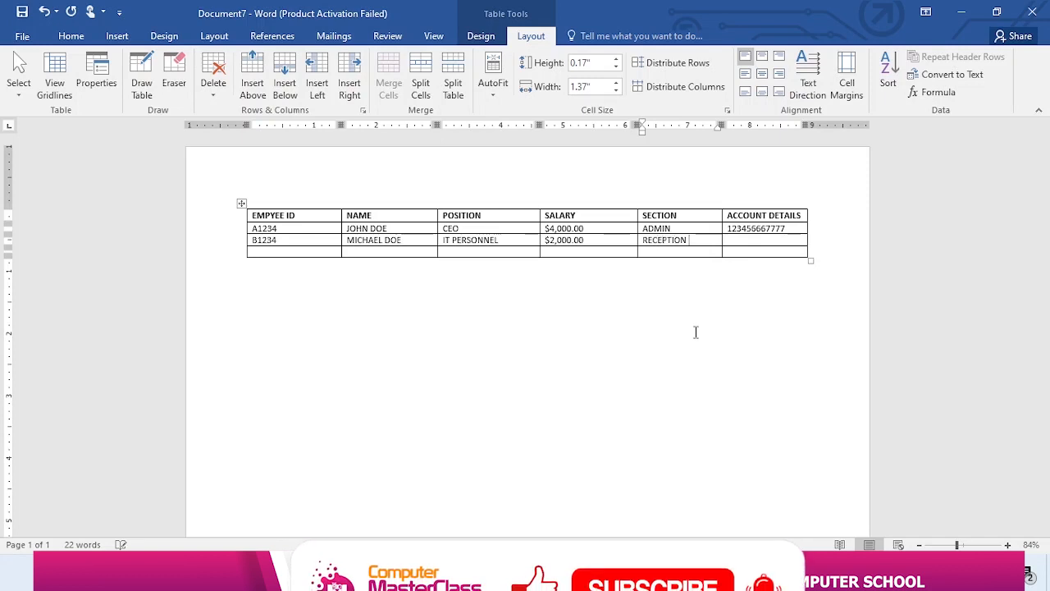
Copy the account number from the CEO row into the ACCOUNT DETAILS cell of the IT PERSONNEL row
left_click_drag(799, 228, 728, 230)
key("ctrl+c")
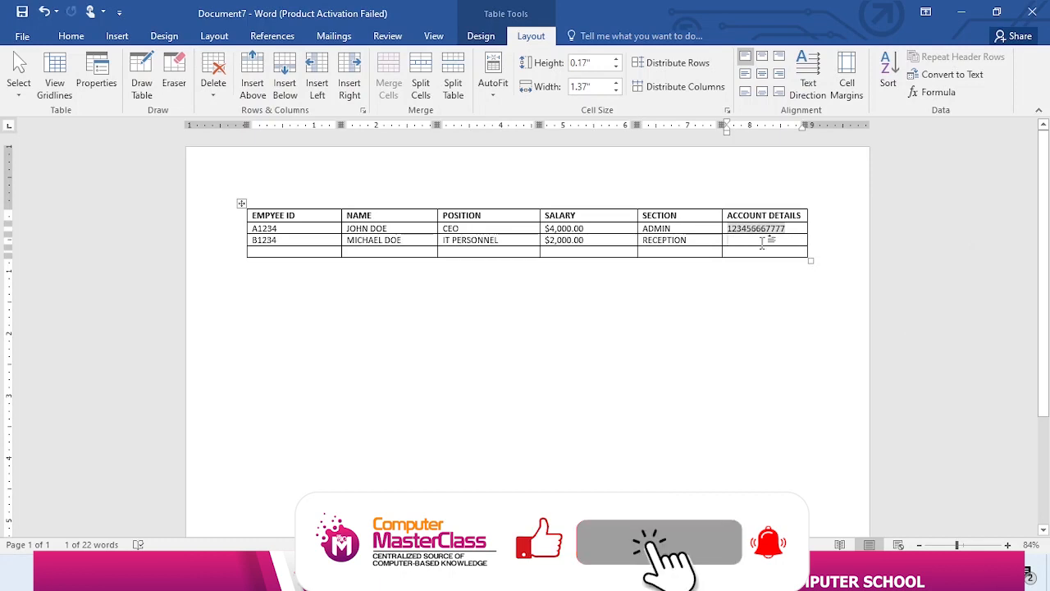
left_click(762, 240)
key("ctrl+v")
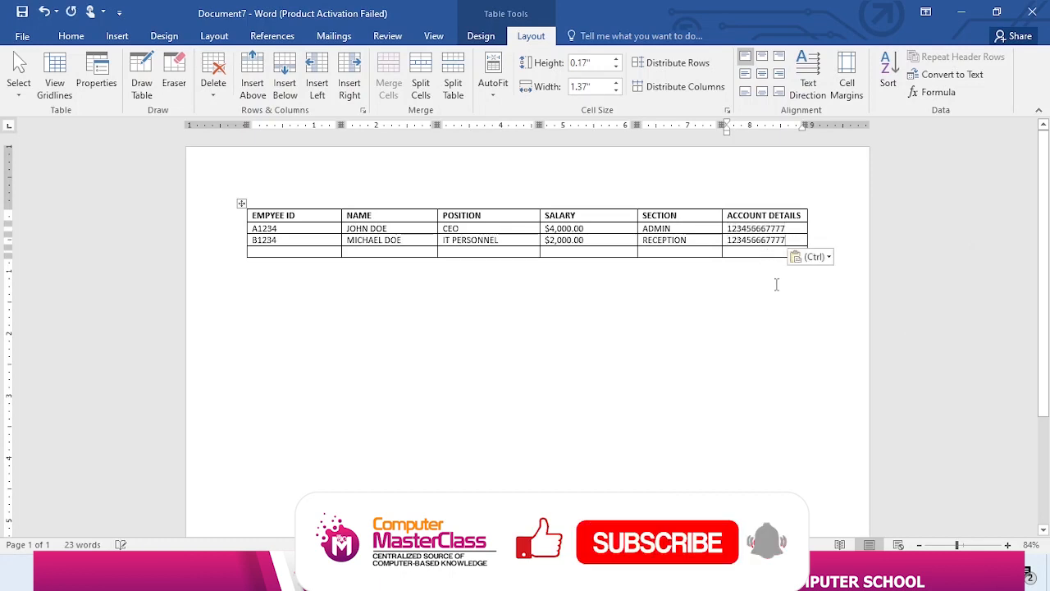
left_click(495, 201)
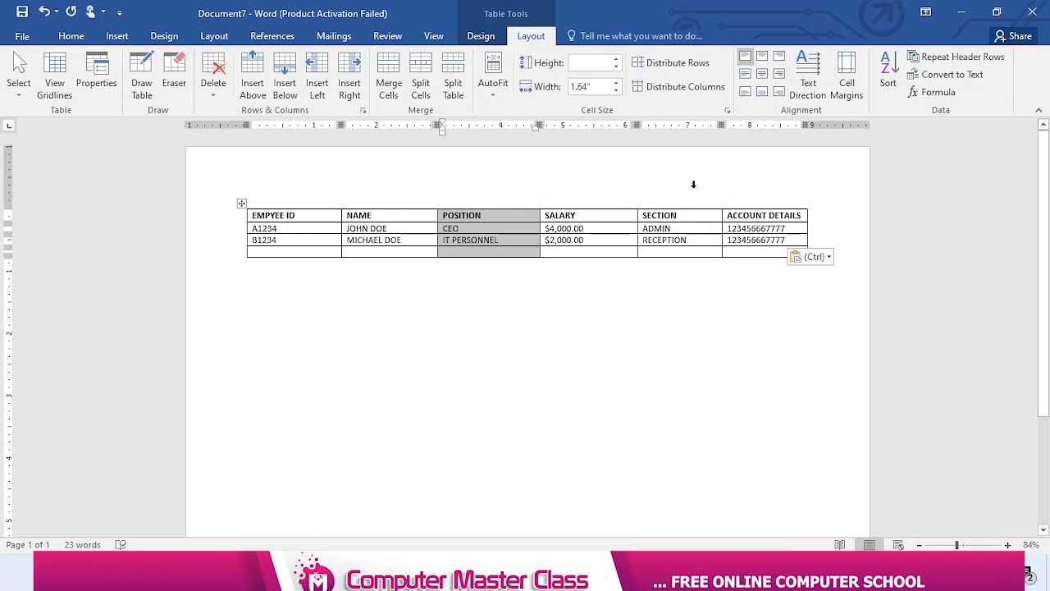
left_click(236, 216)
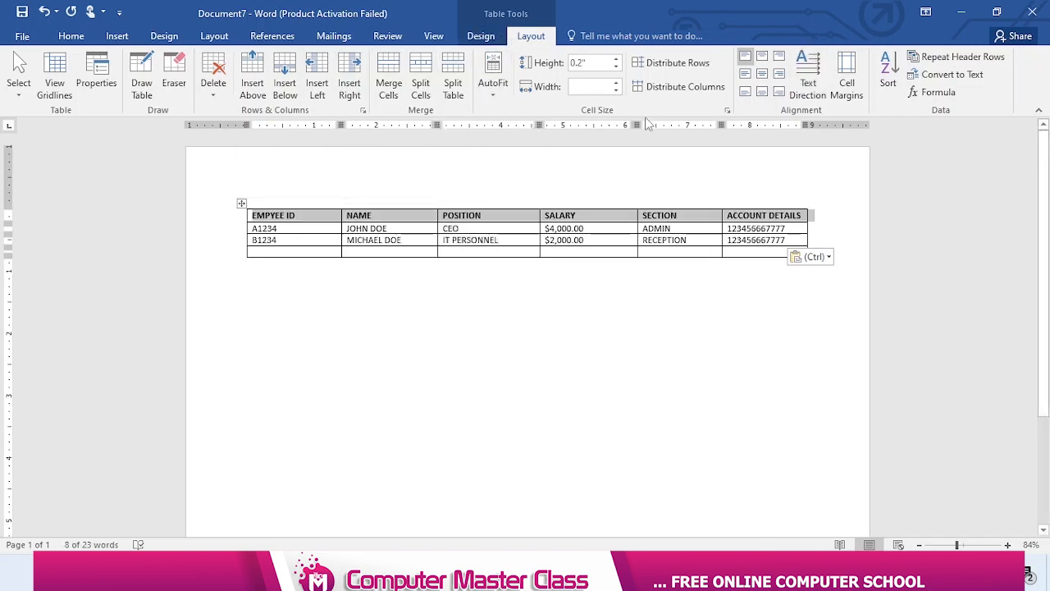
Set the bottom and right page margins to 0.2" for the whole document
double_click(197, 121)
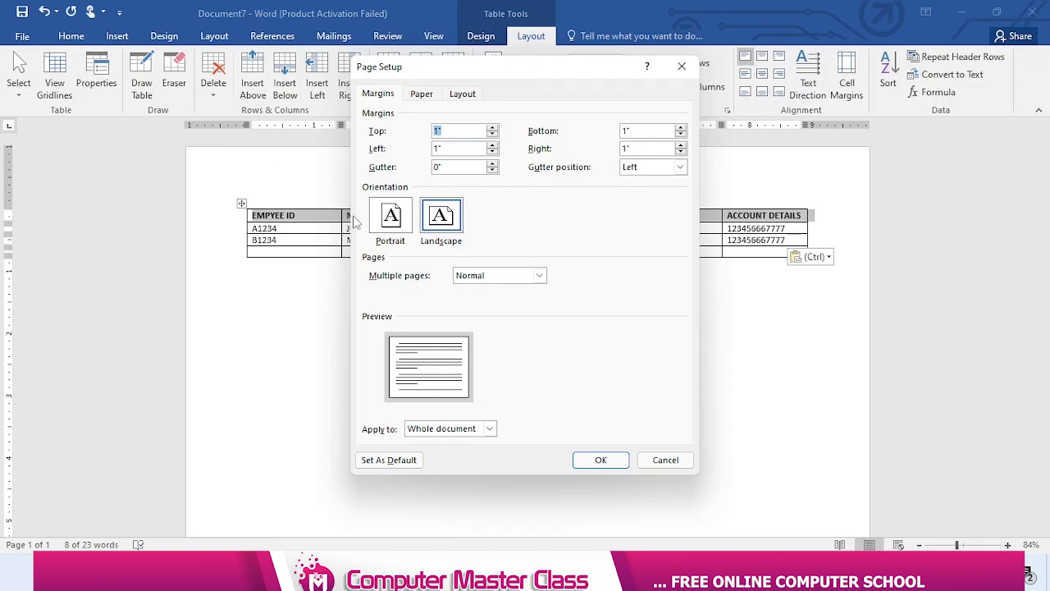
left_click_drag(636, 132, 624, 132)
type(".2")
left_click_drag(646, 149, 598, 148)
type(".")
key("Return")
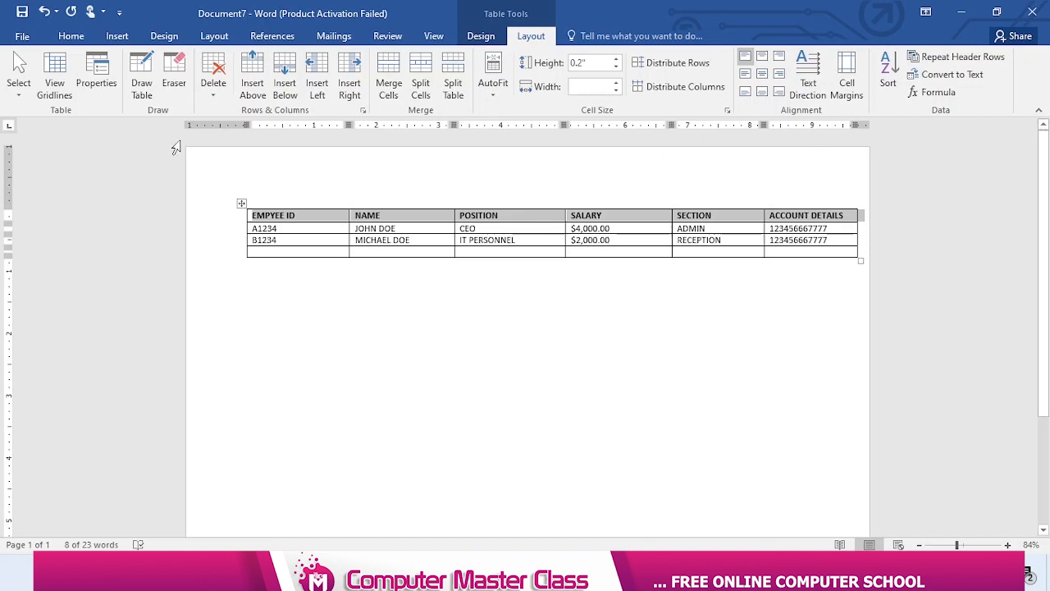
Set the left page margin to 0.2" for the whole document
double_click(230, 125)
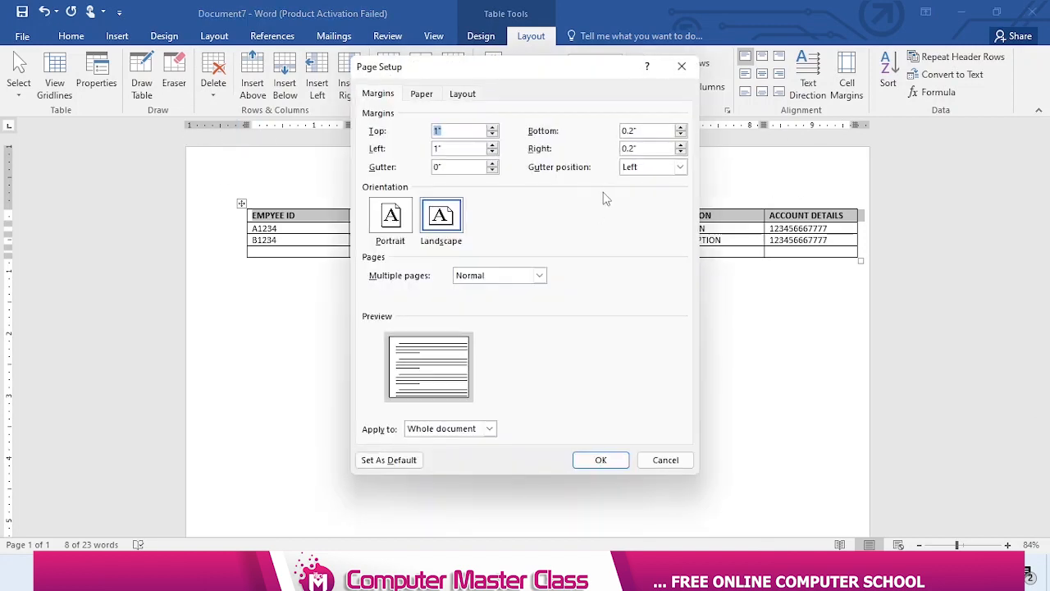
key("Tab")
type(".2")
key("Return")
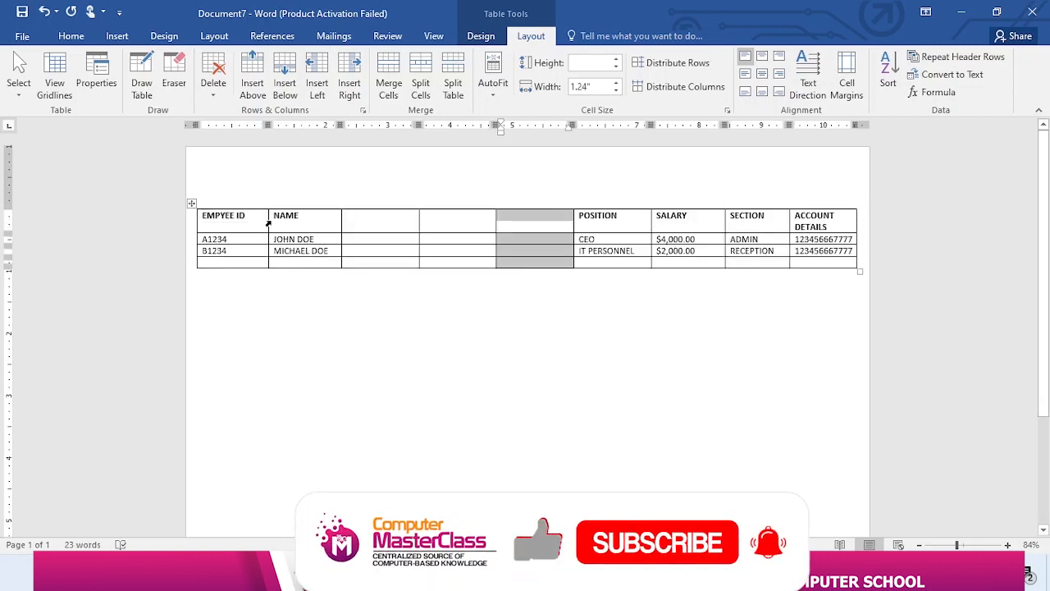
Narrow the EMPYEE ID column to about 0.7 inch by moving its border with the NAME column
left_click_drag(268, 222, 238, 222)
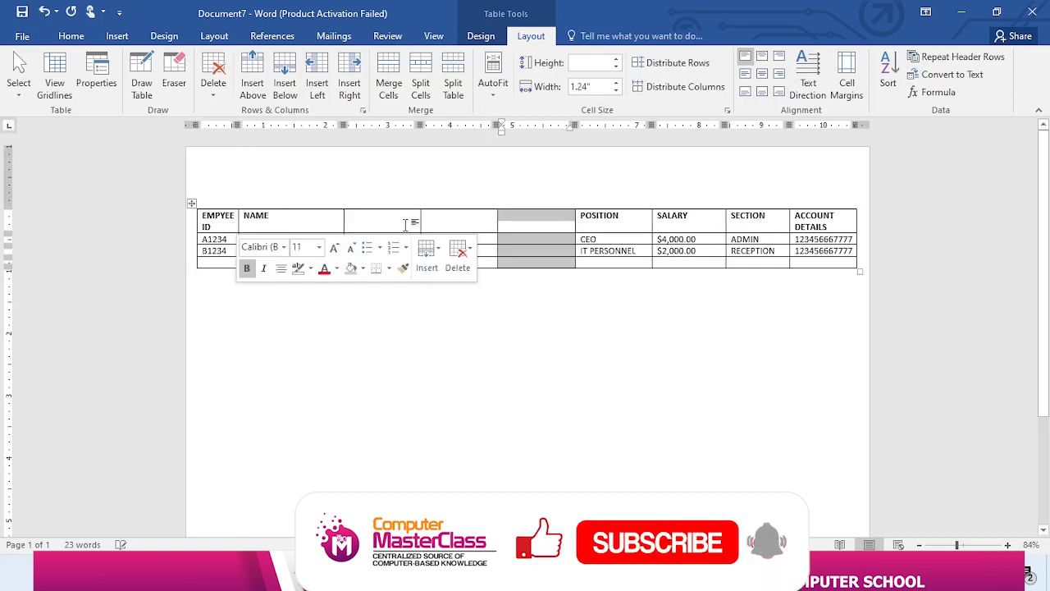